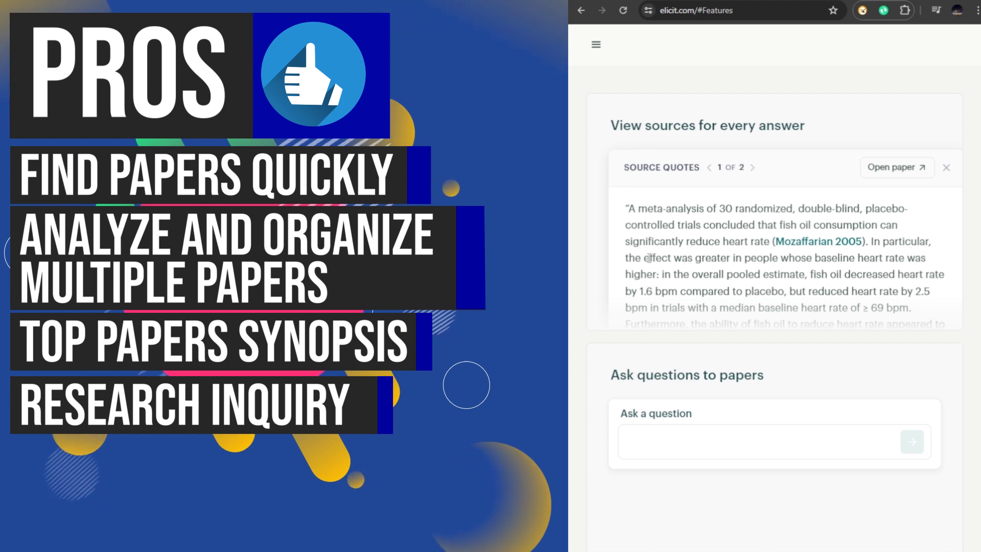
pyautogui.scroll(-1, 649, 258)
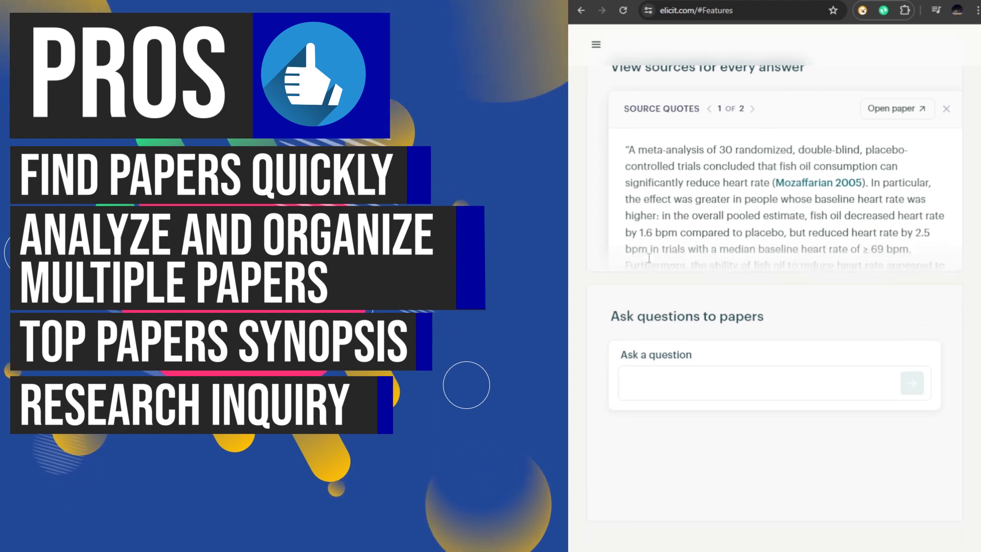
pyautogui.scroll(-1, 655, 381)
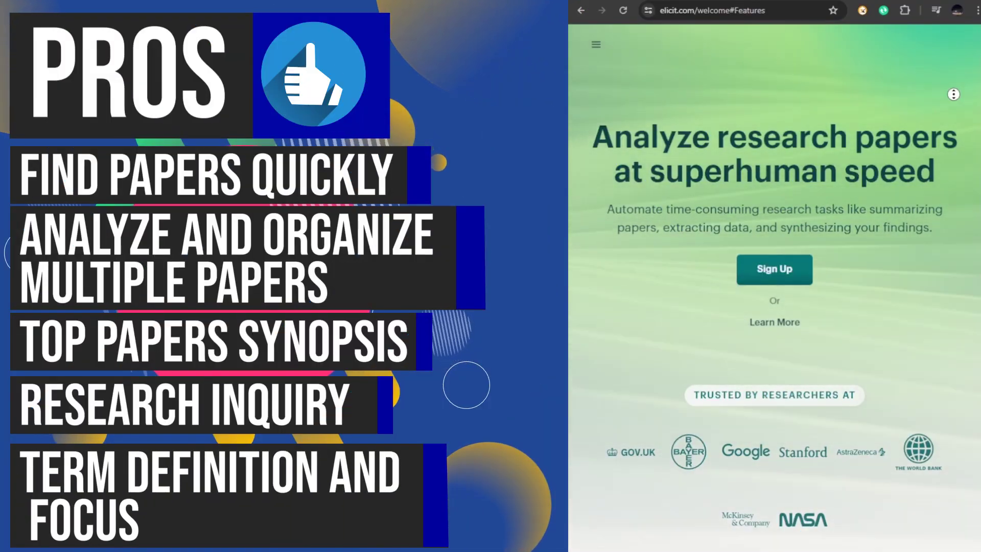
pyautogui.scroll(-2, 952, 109)
pyautogui.scroll(-2, 951, 119)
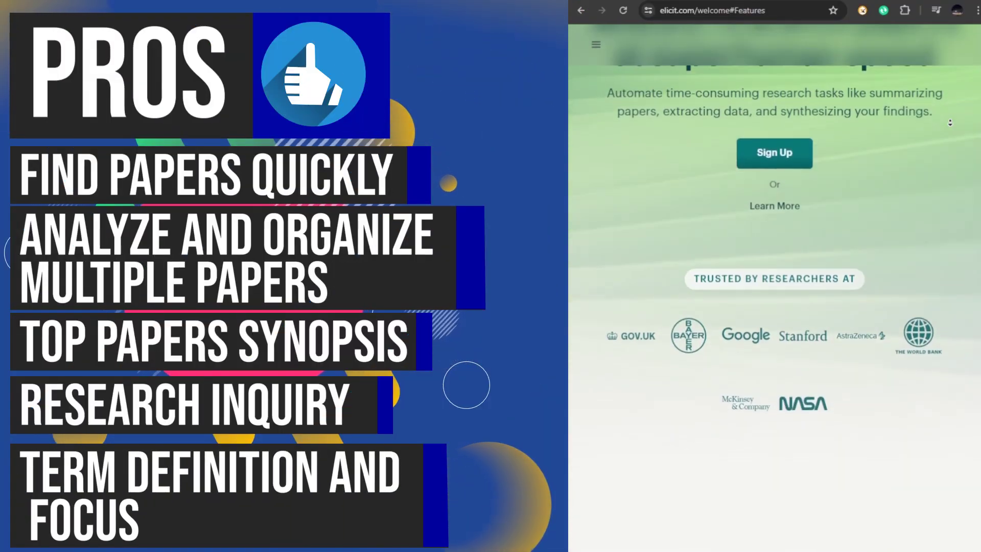
pyautogui.scroll(-1, 950, 123)
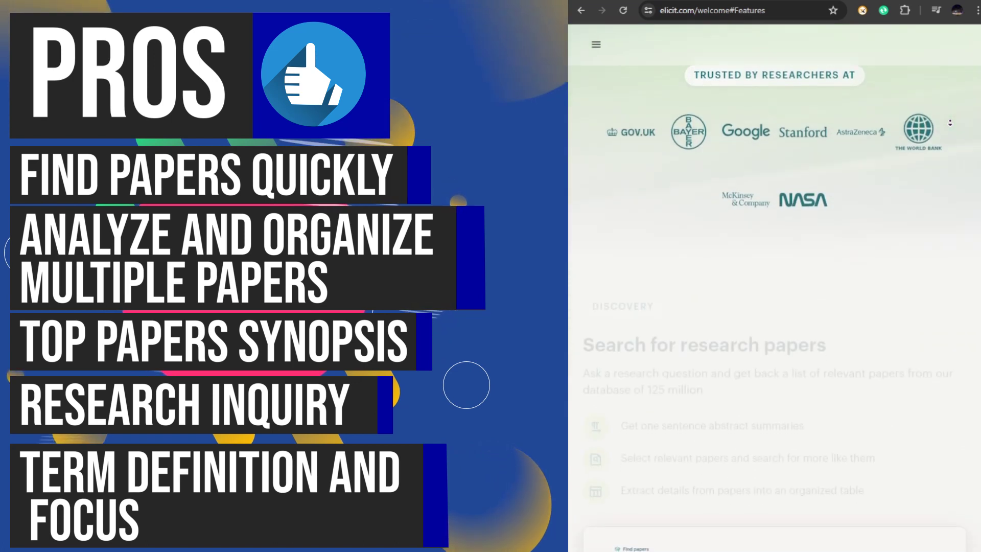
pyautogui.scroll(-1, 949, 122)
pyautogui.scroll(-1, 950, 121)
pyautogui.scroll(-1, 952, 119)
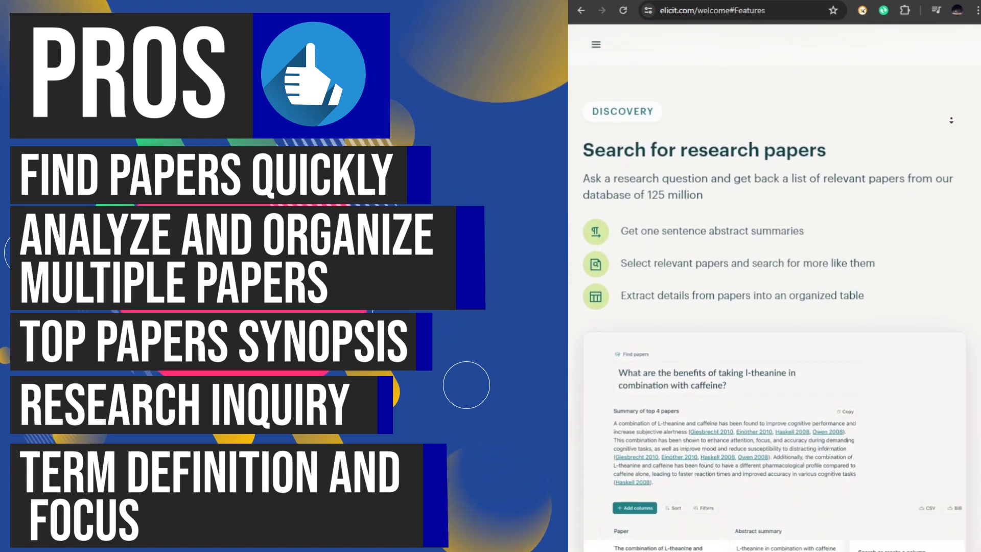
pyautogui.scroll(-1, 953, 115)
pyautogui.scroll(-1, 954, 116)
pyautogui.scroll(-1, 953, 116)
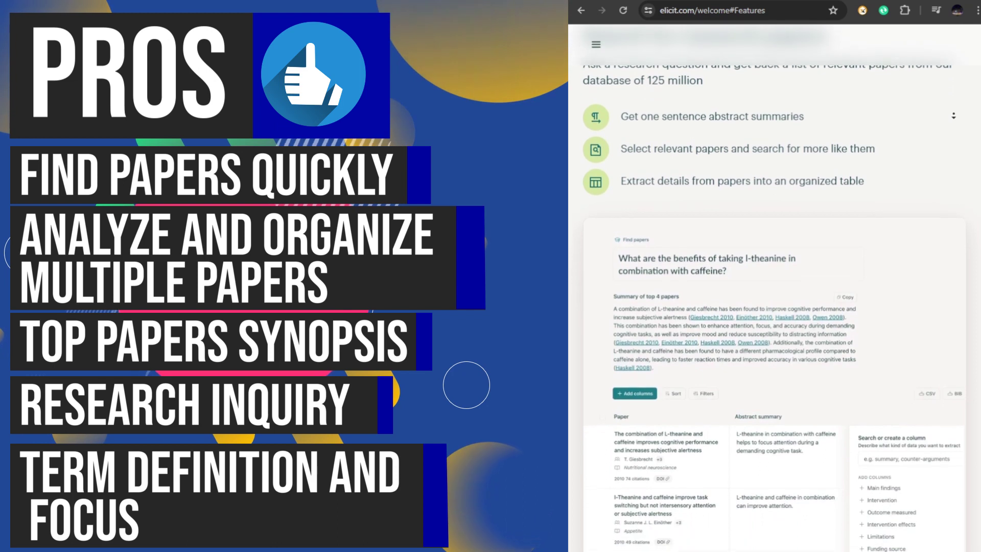
pyautogui.scroll(-1, 953, 116)
pyautogui.scroll(-1, 953, 115)
pyautogui.scroll(-1, 953, 114)
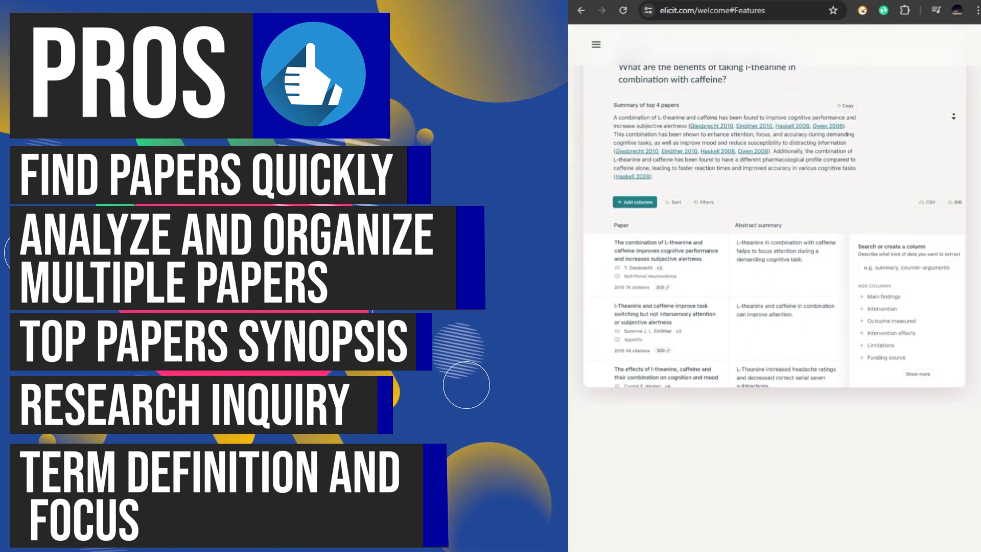
pyautogui.scroll(-2, 947, 115)
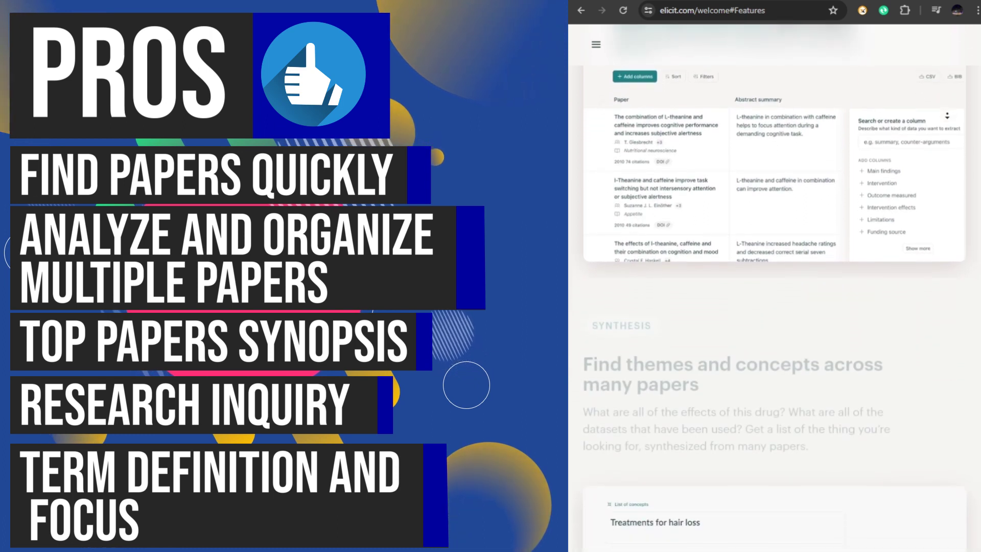
pyautogui.scroll(-3, 944, 121)
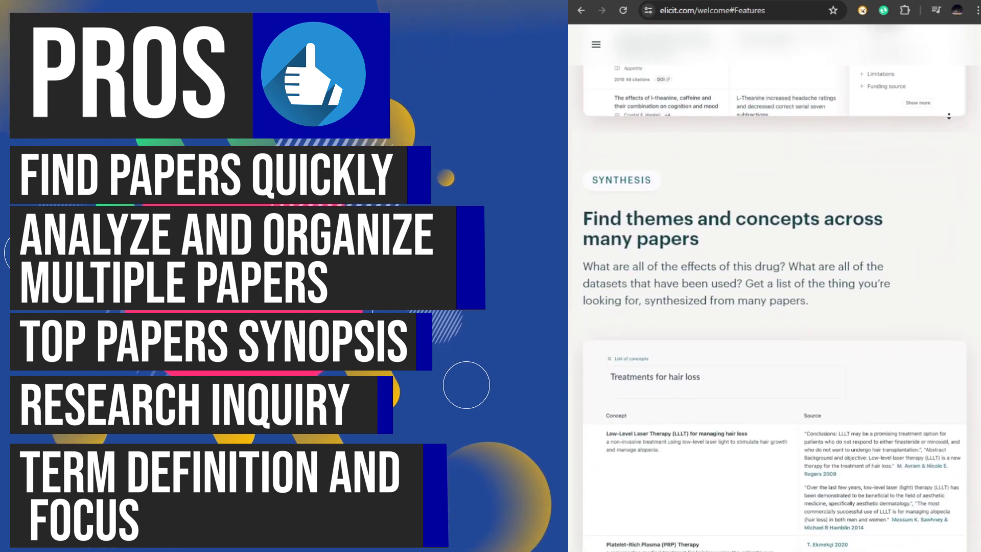
pyautogui.scroll(-1, 952, 110)
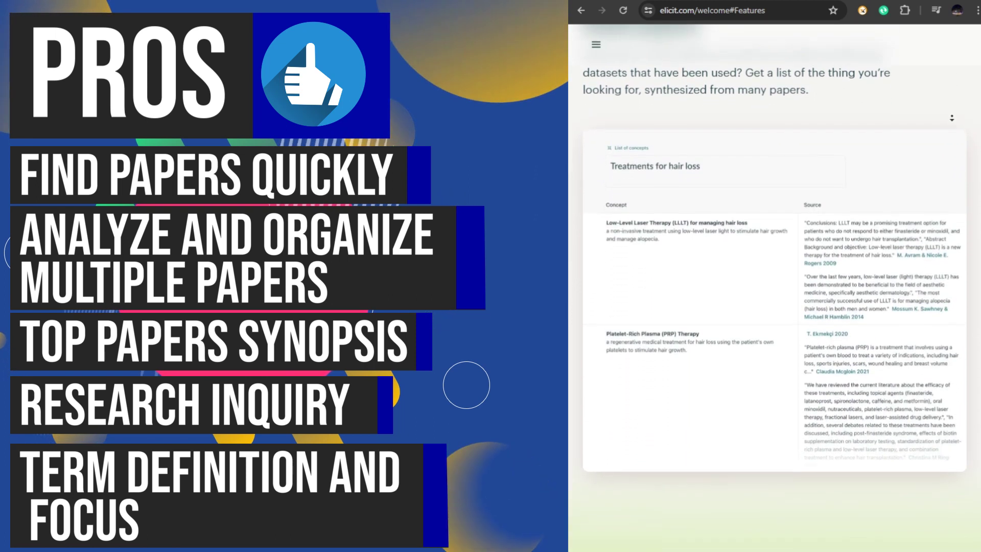
pyautogui.scroll(-3, 947, 127)
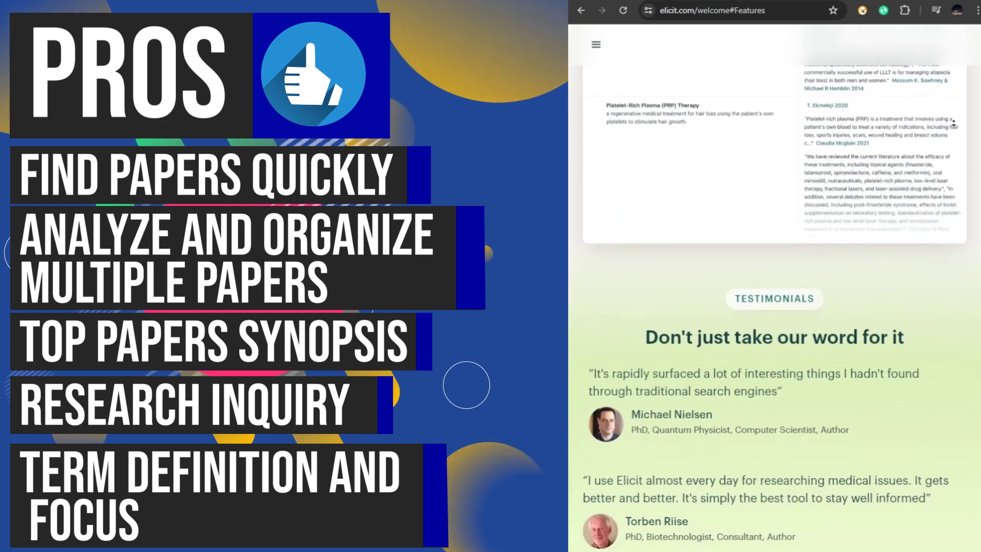
pyautogui.scroll(-1, 951, 131)
pyautogui.scroll(-3, 952, 133)
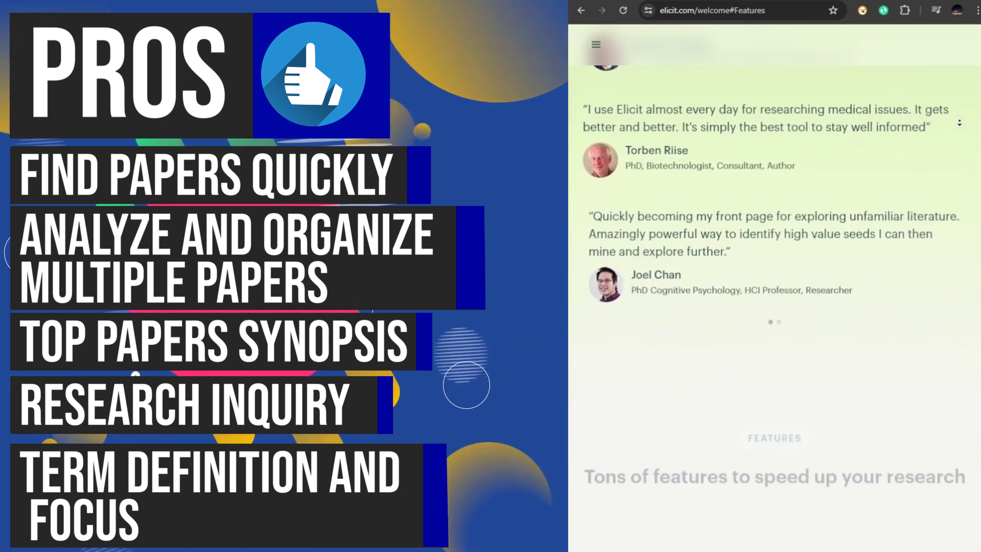